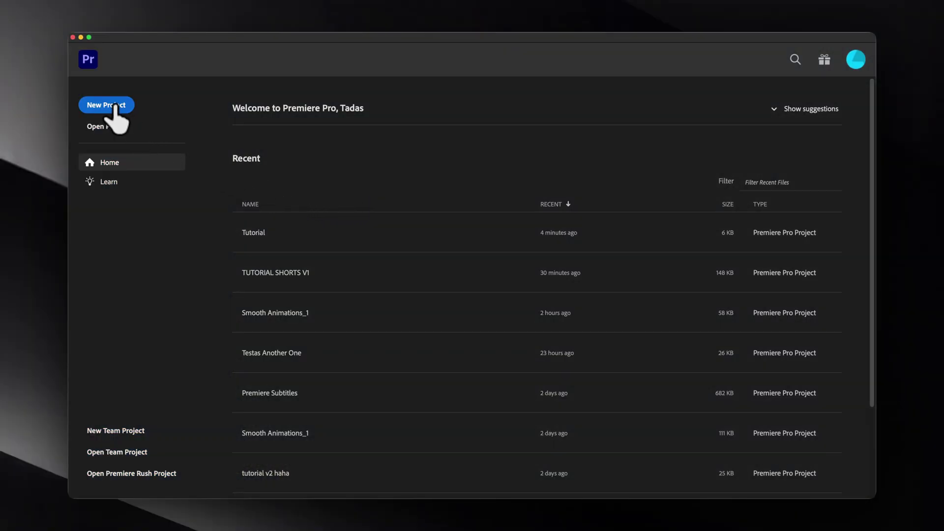
Step: Create a new project named ShortsTutorial from the Home screen
{"action": "left_click", "coordinate": [114, 107]}
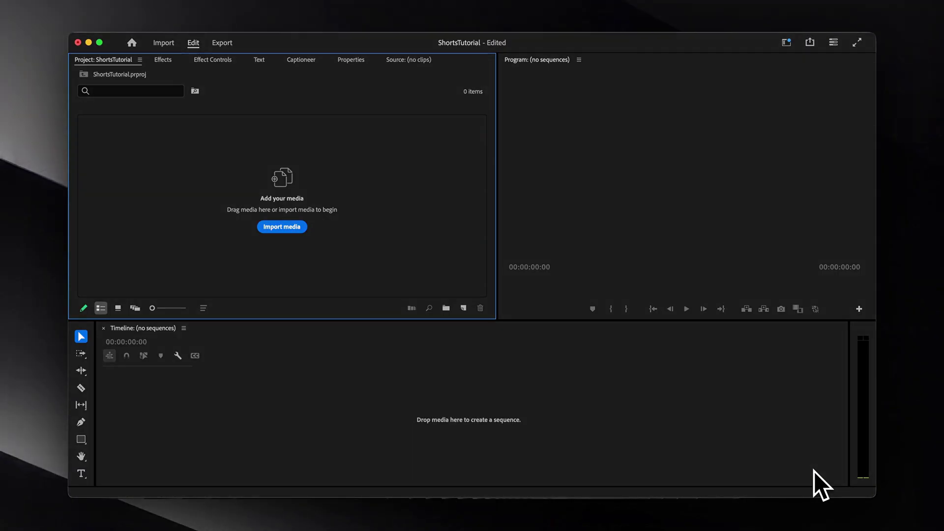
Step: Switch the panel arrangement to the Vertical workspace layout
{"action": "left_click", "coordinate": [525, 34]}
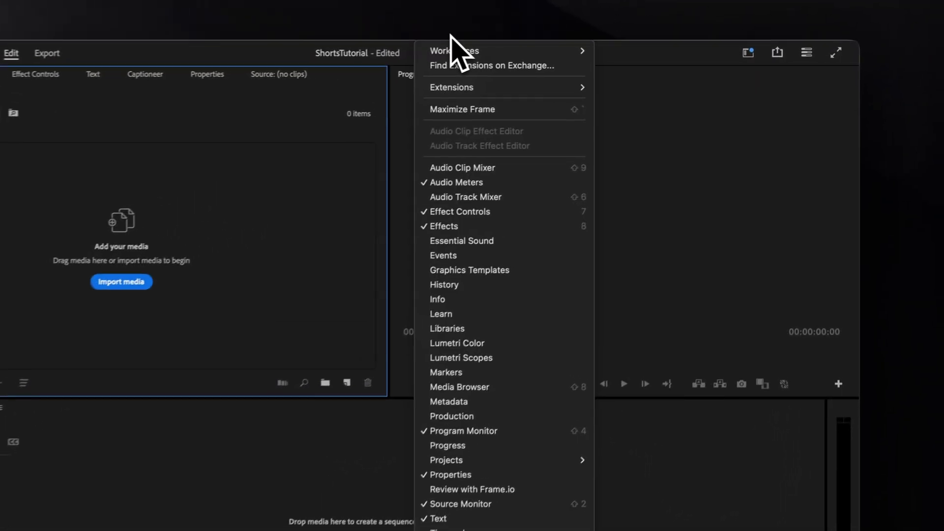
{"action": "mouse_move", "coordinate": [524, 43]}
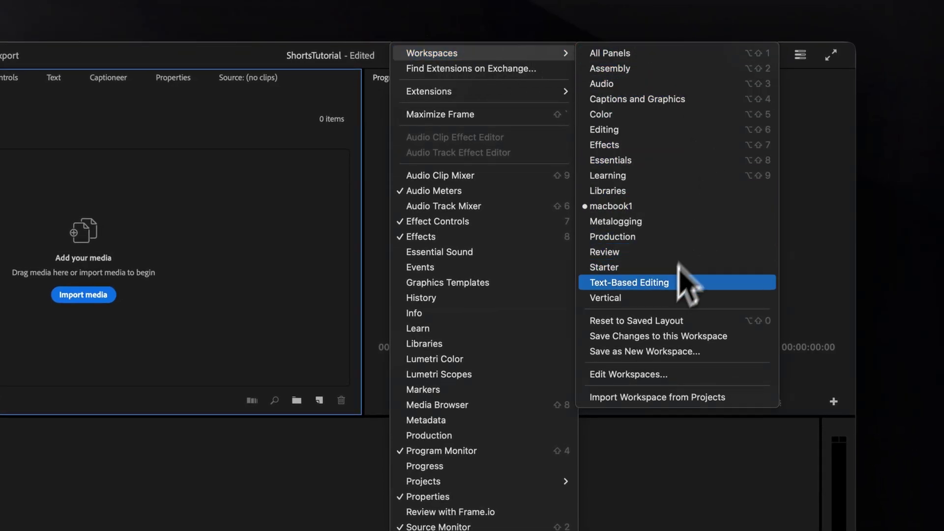
{"action": "left_click", "coordinate": [660, 300]}
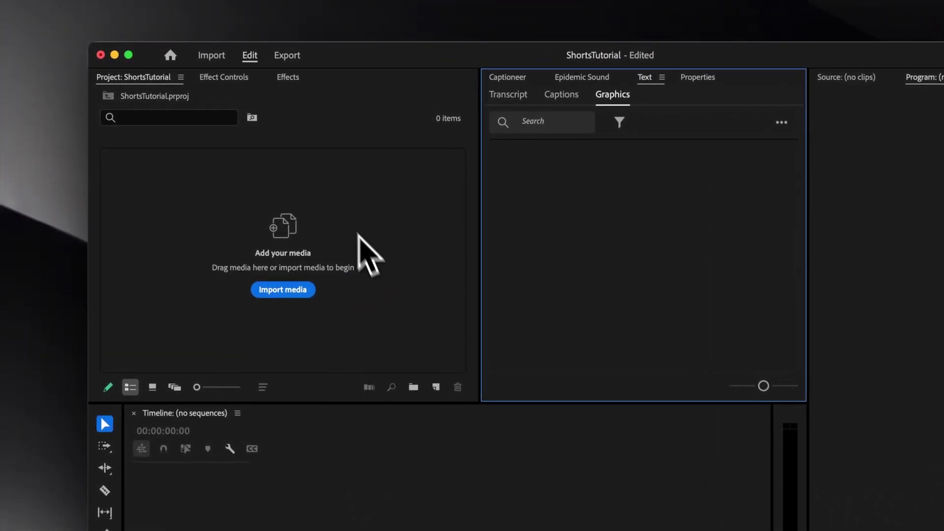
Step: Import ArcaneClip.mp4 into the project bin
{"action": "left_click", "coordinate": [293, 294]}
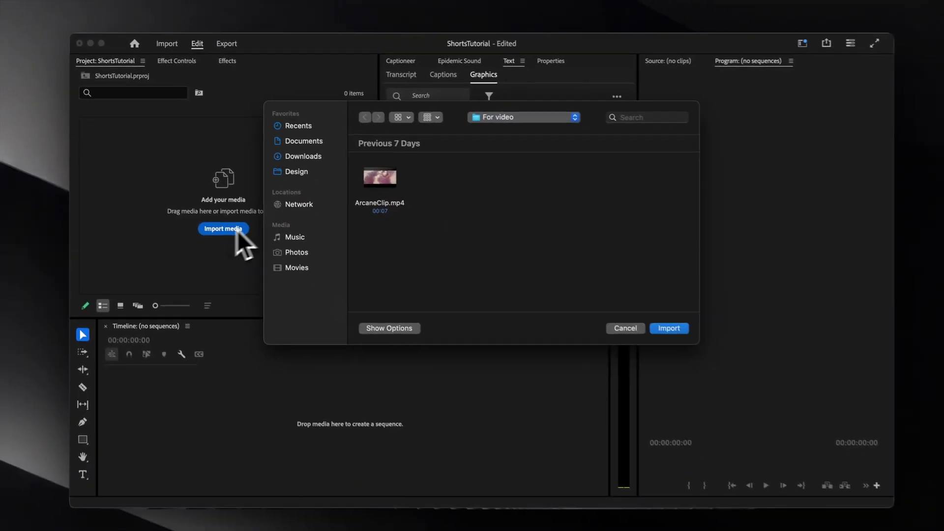
{"action": "double_click", "coordinate": [393, 179]}
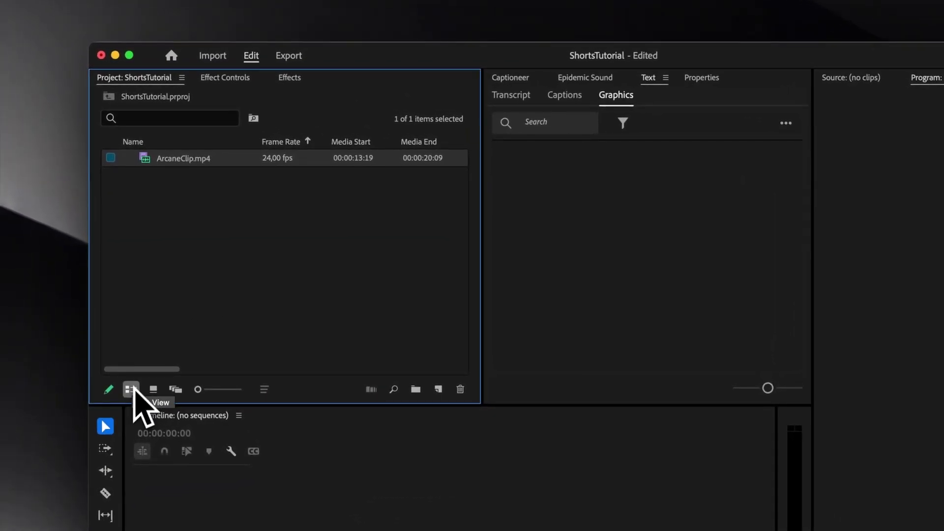
Step: Start a new sequence and set its timebase to 24 fps in the Settings tab
{"action": "left_click", "coordinate": [224, 27]}
{"action": "mouse_move", "coordinate": [221, 58]}
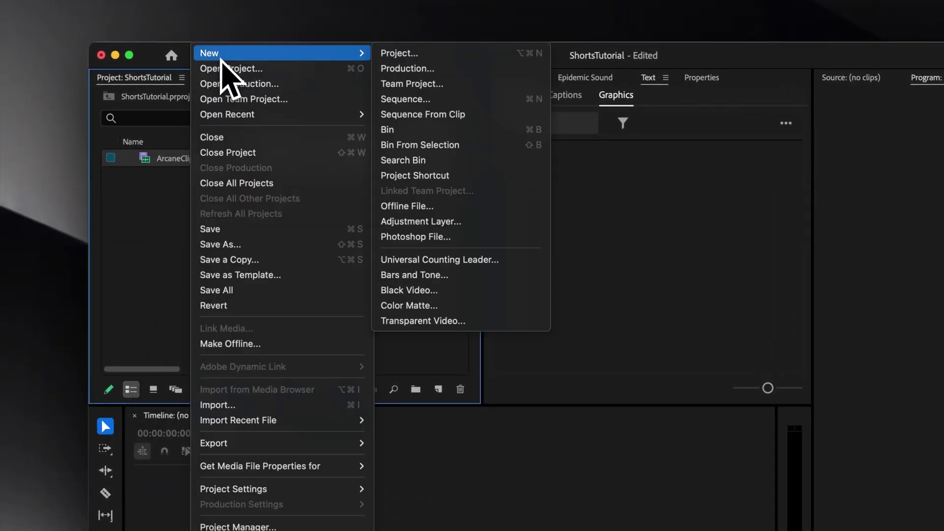
{"action": "left_click", "coordinate": [415, 100]}
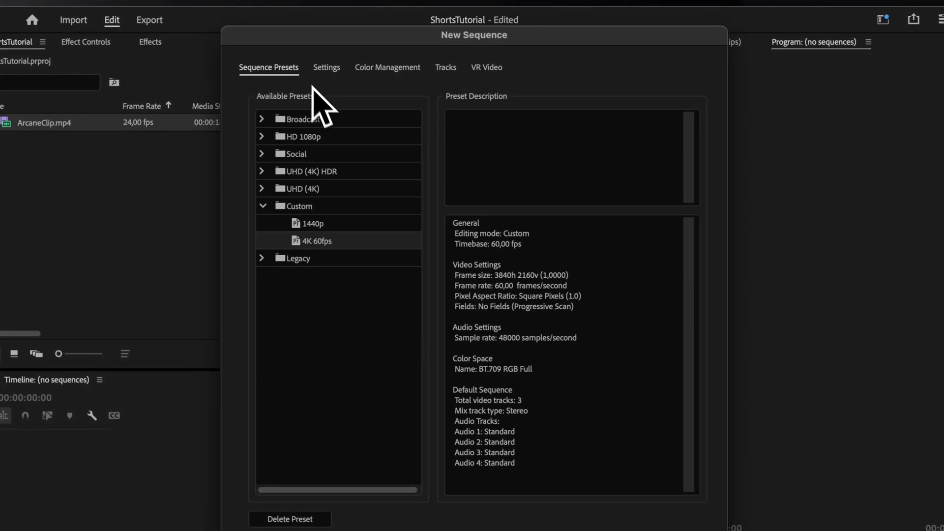
{"action": "left_click", "coordinate": [325, 67]}
{"action": "left_click", "coordinate": [369, 124]}
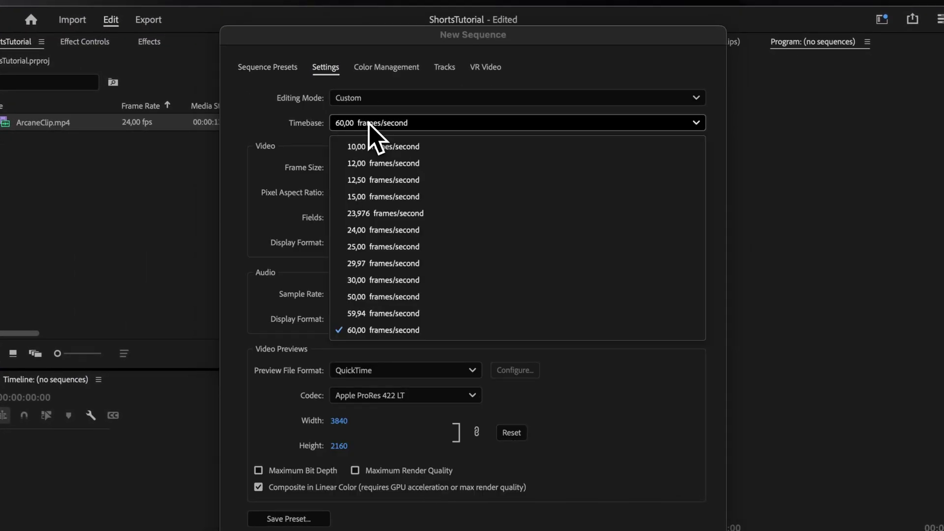
{"action": "left_click", "coordinate": [369, 124]}
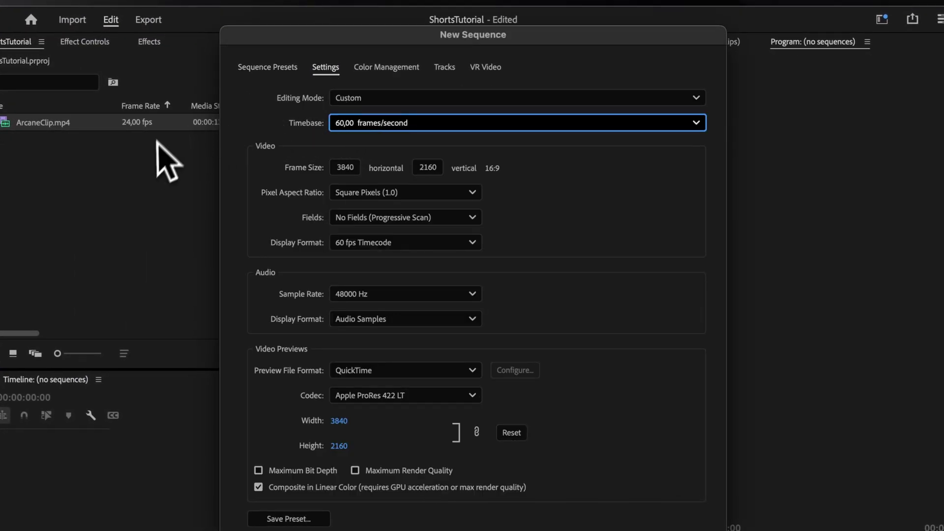
{"action": "mouse_move", "coordinate": [133, 125]}
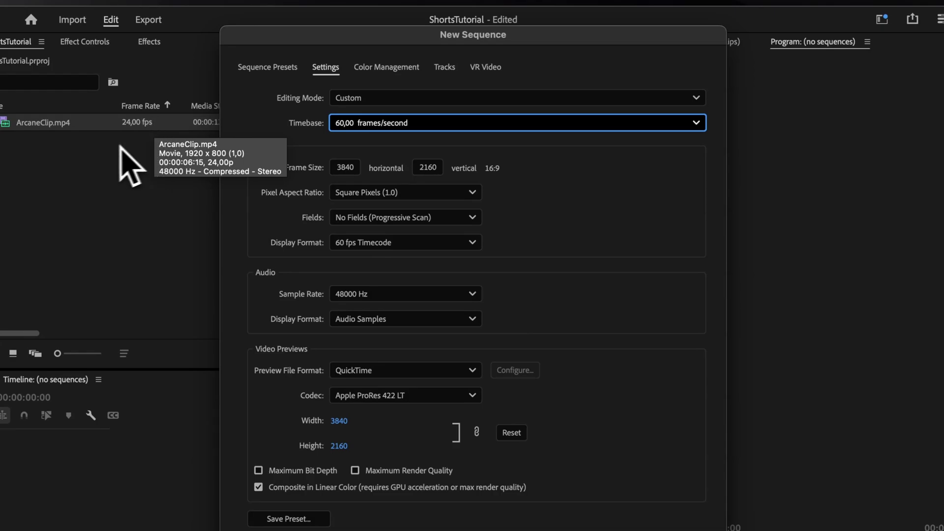
{"action": "left_click", "coordinate": [389, 119]}
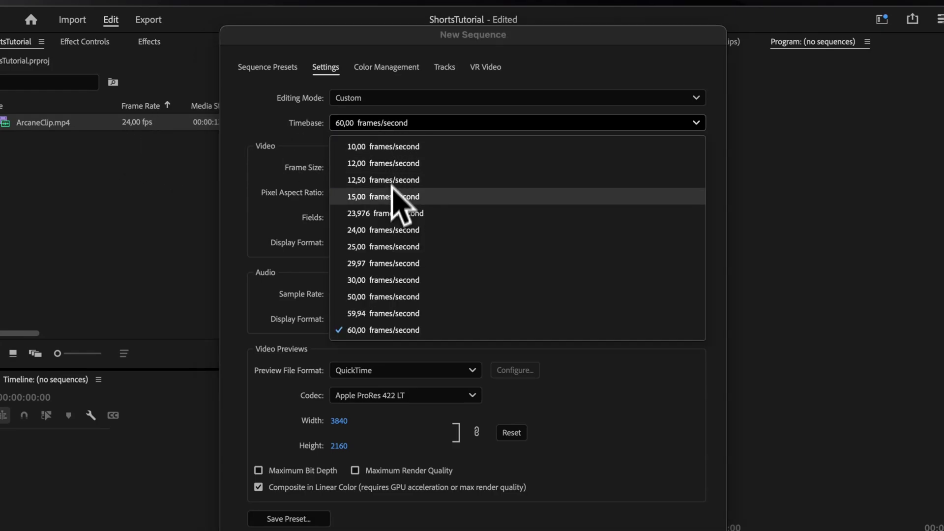
{"action": "left_click", "coordinate": [383, 230]}
Step: Set the frame size to 1080 x 1920 and save it as the custom preset Shorts
{"action": "left_click", "coordinate": [338, 172]}
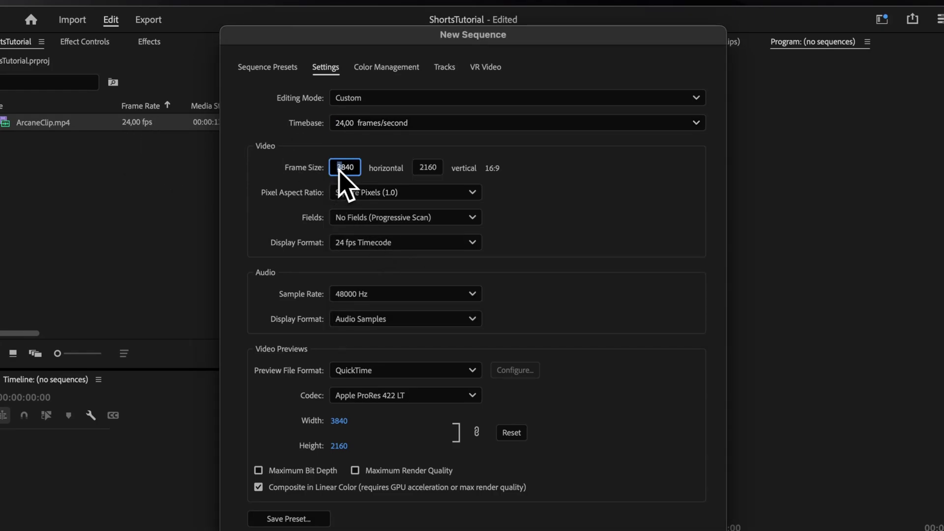
{"action": "type", "text": "1080"}
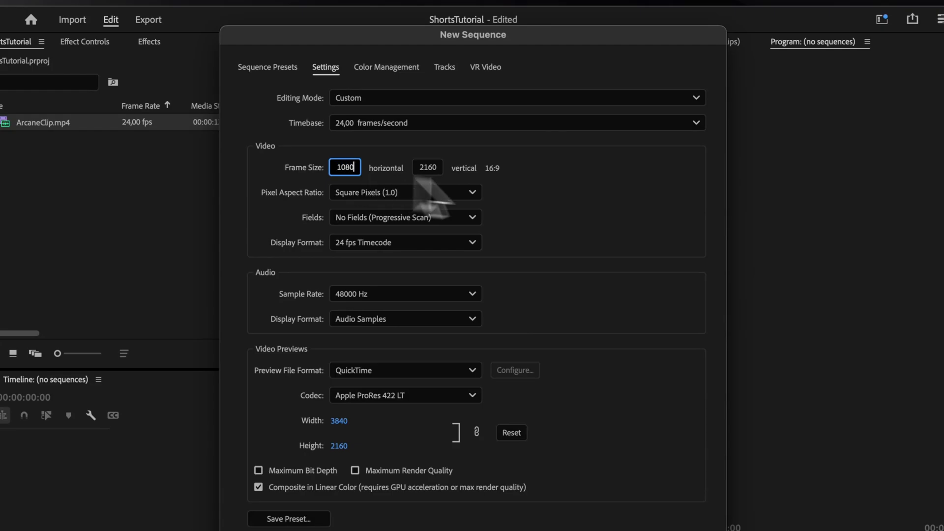
{"action": "left_click", "coordinate": [418, 182]}
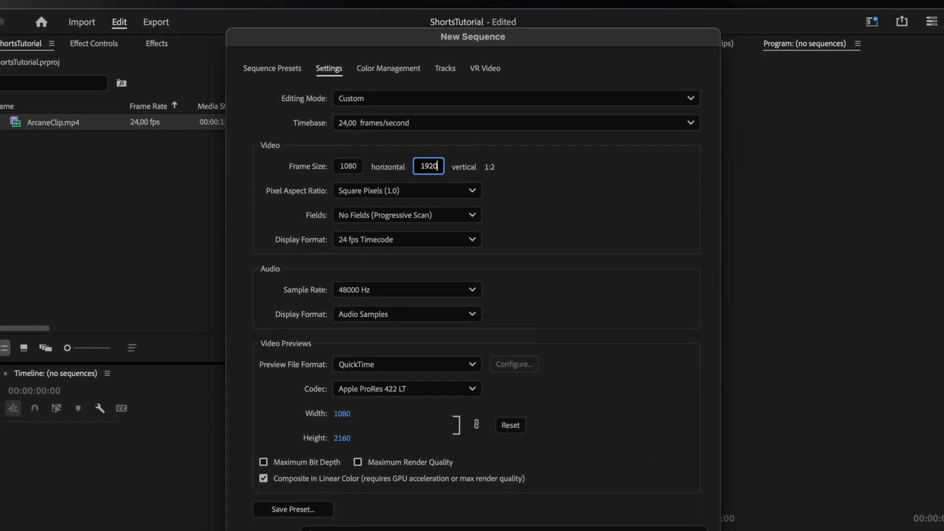
{"action": "left_click", "coordinate": [305, 520]}
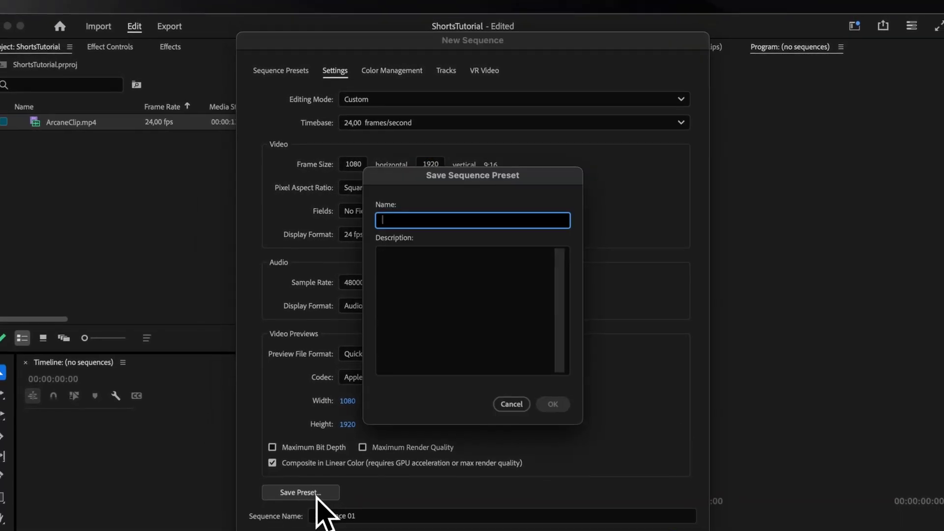
{"action": "type", "text": "Shorts"}
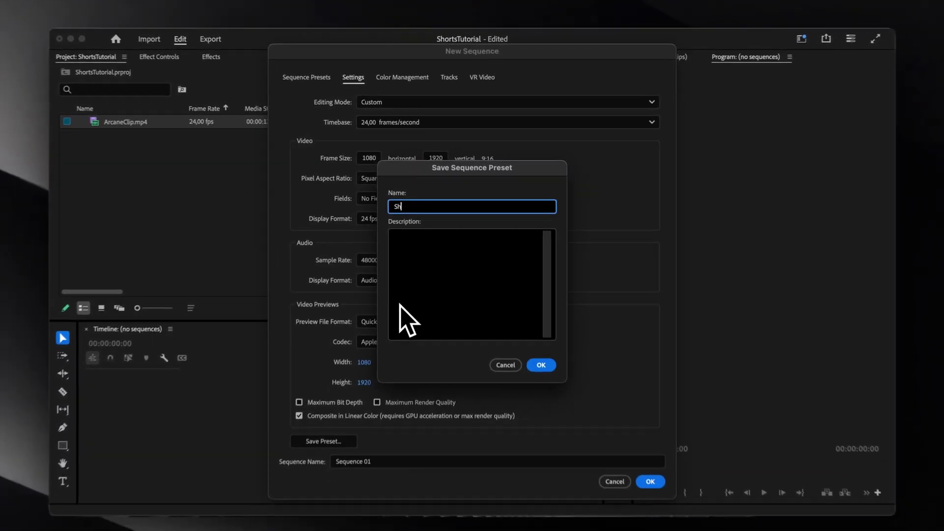
{"action": "left_click", "coordinate": [540, 353]}
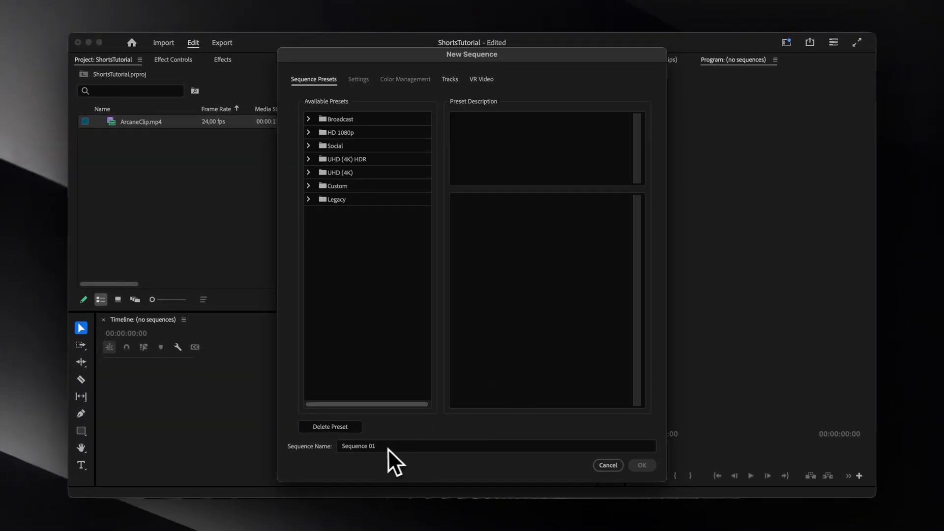
{"action": "left_click", "coordinate": [309, 186]}
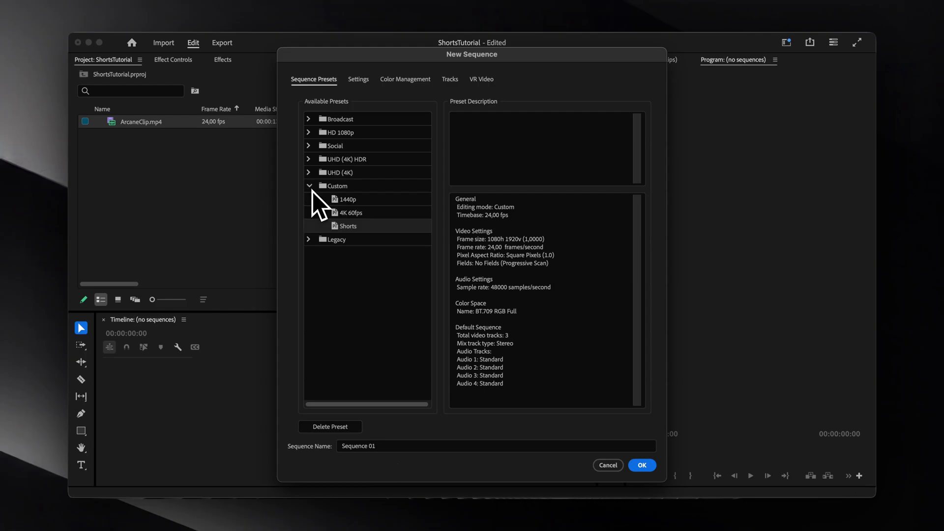
Step: Create Sequence 01 from Shorts, add ArcaneClip.mp4 keeping existing settings, and set it to Fill frame
{"action": "left_click", "coordinate": [642, 465]}
{"action": "left_click_drag", "start_coordinate": [139, 121], "coordinate": [205, 416]}
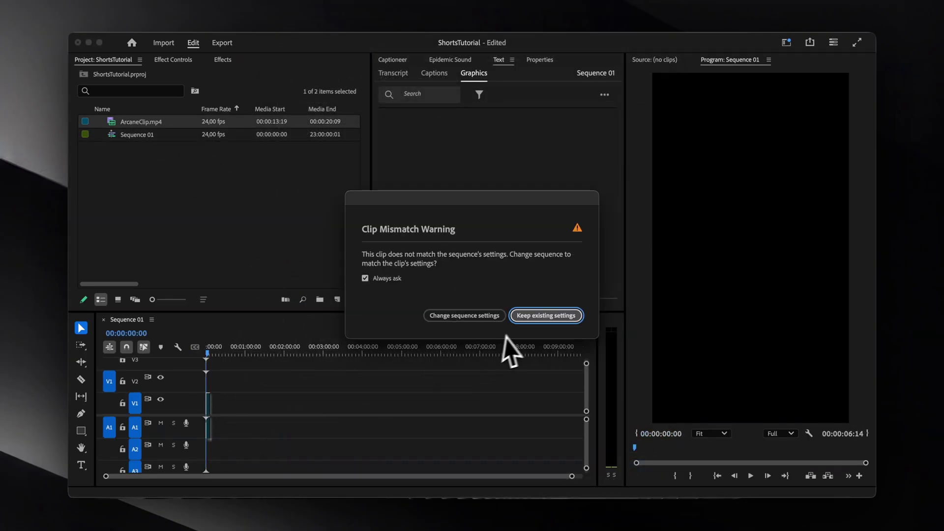
{"action": "left_click", "coordinate": [546, 316]}
{"action": "right_click", "coordinate": [239, 402]}
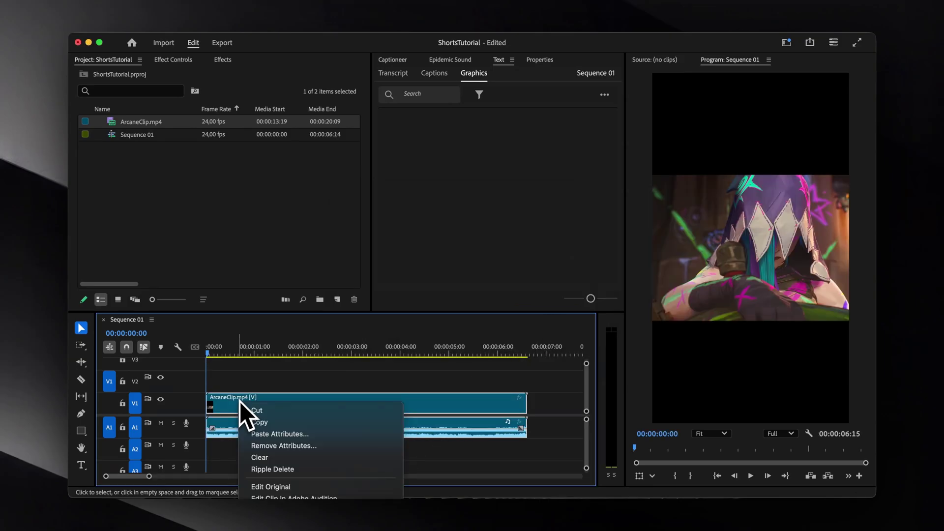
{"action": "scroll", "coordinate": [261, 403], "scroll_direction": "down", "scroll_amount": 5}
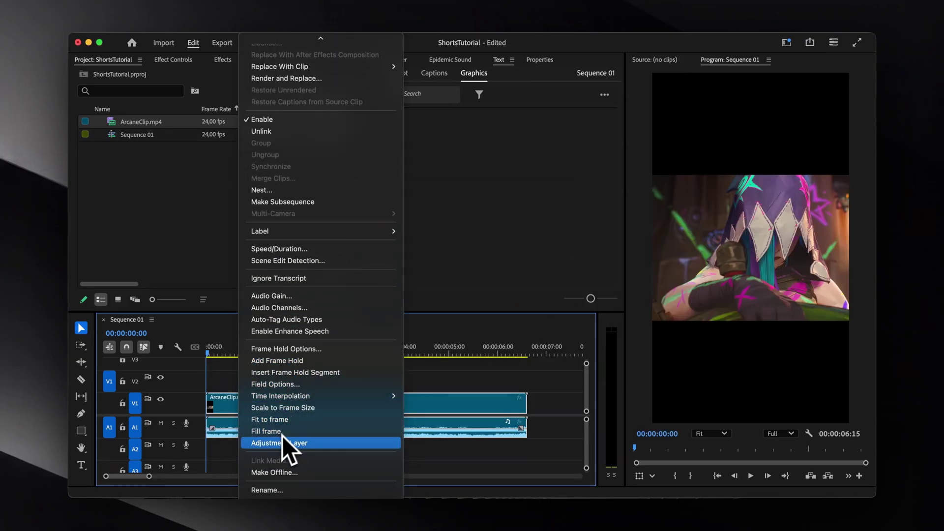
{"action": "left_click", "coordinate": [277, 433]}
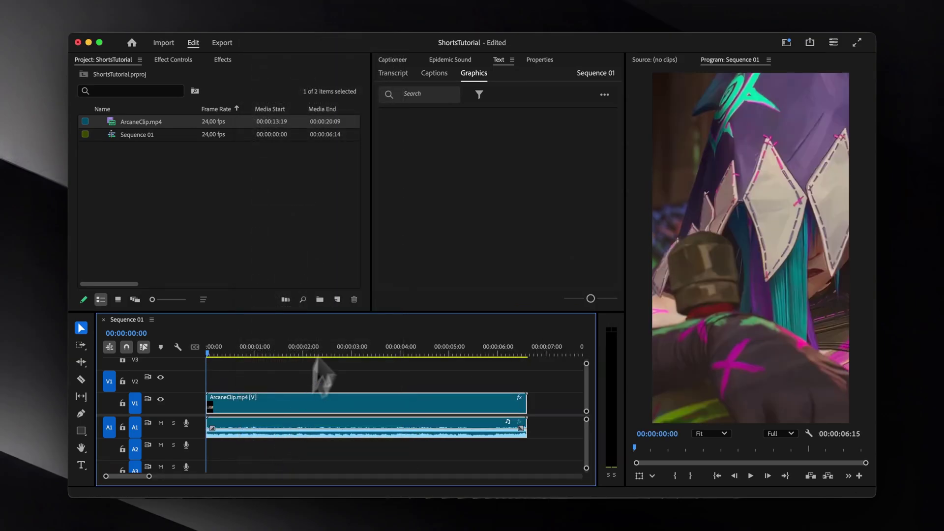
Step: Enlarge the clip in Properties, then Alt-drag a copy from V1 onto V2
{"action": "left_click", "coordinate": [182, 62]}
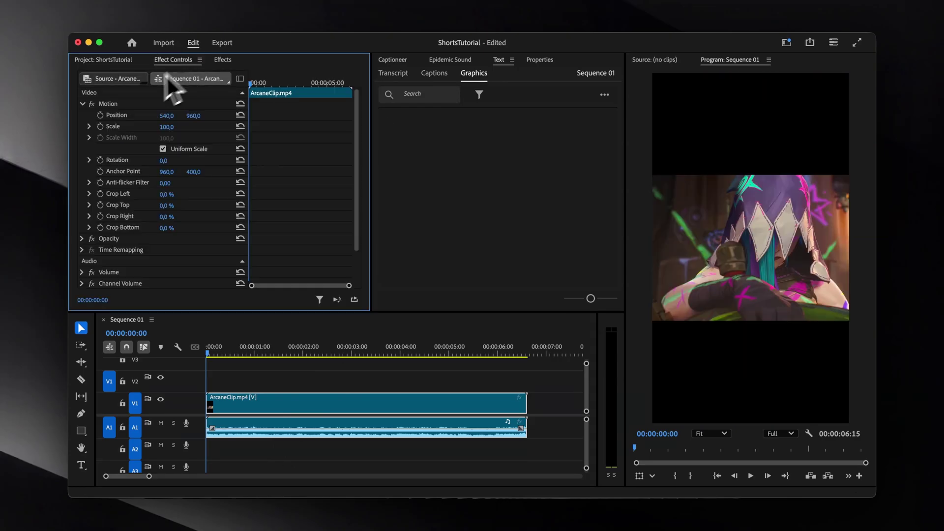
{"action": "left_click", "coordinate": [539, 60]}
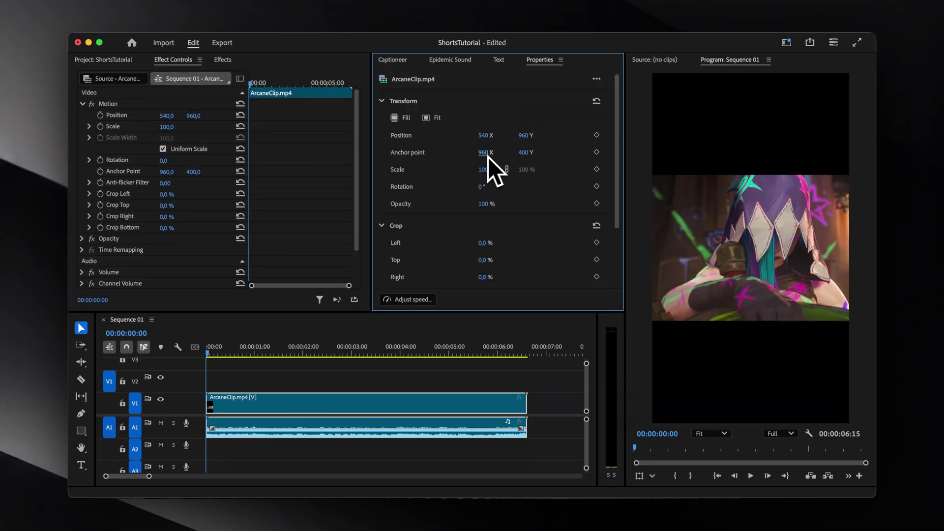
{"action": "left_click_drag", "start_coordinate": [485, 176], "coordinate": [446, 146]}
{"action": "left_click_drag", "start_coordinate": [270, 399], "coordinate": [266, 379]}
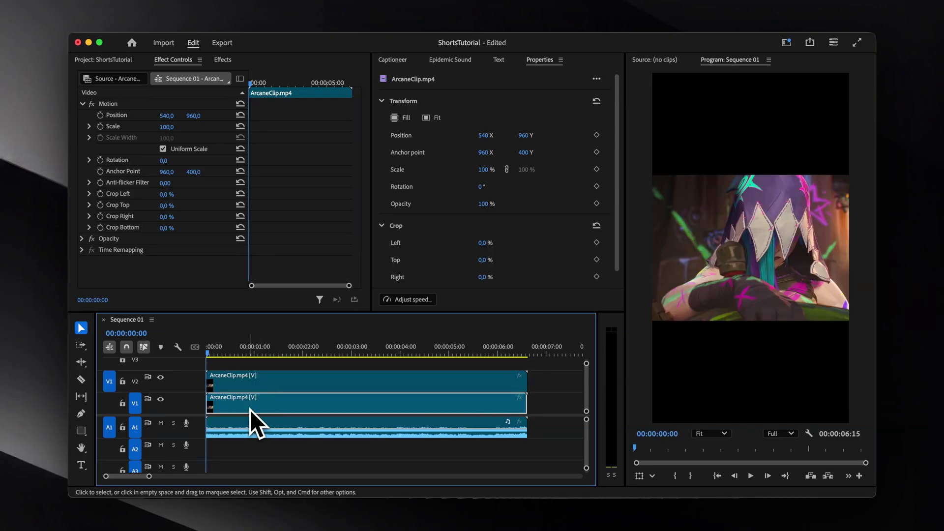
Step: Scale the V1 clip to about 251% and apply Gaussian Blur to it
{"action": "left_click_drag", "start_coordinate": [170, 129], "coordinate": [173, 129]}
{"action": "left_click", "coordinate": [223, 59]}
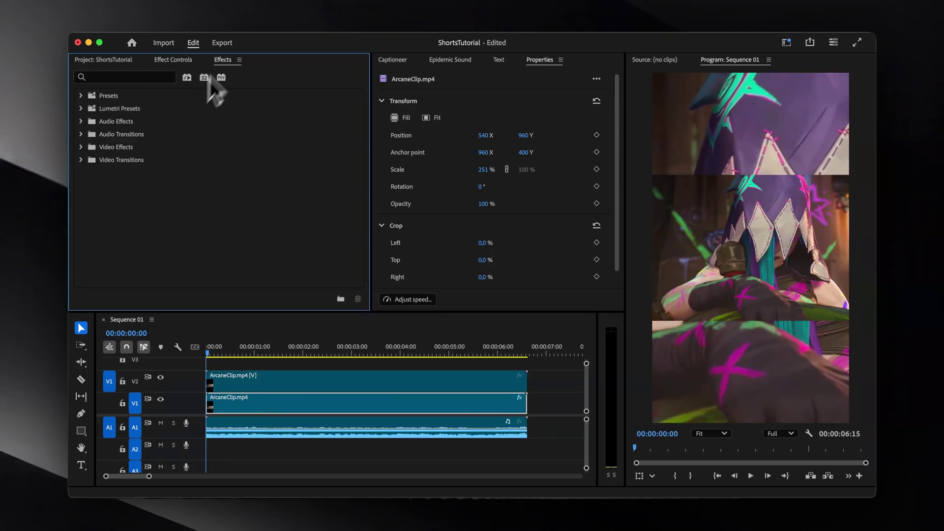
{"action": "left_click", "coordinate": [146, 79]}
{"action": "type", "text": "gaus"}
{"action": "left_click_drag", "start_coordinate": [160, 196], "coordinate": [249, 408]}
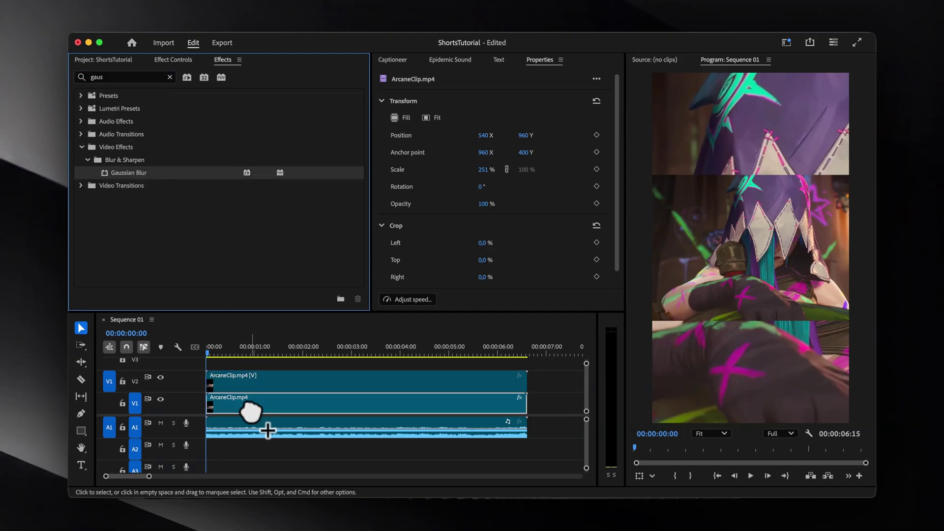
Step: Set the background clip's Blurriness to 84 and its Opacity to 50%
{"action": "left_click", "coordinate": [174, 60]}
{"action": "scroll", "coordinate": [191, 268], "scroll_direction": "down", "scroll_amount": 2}
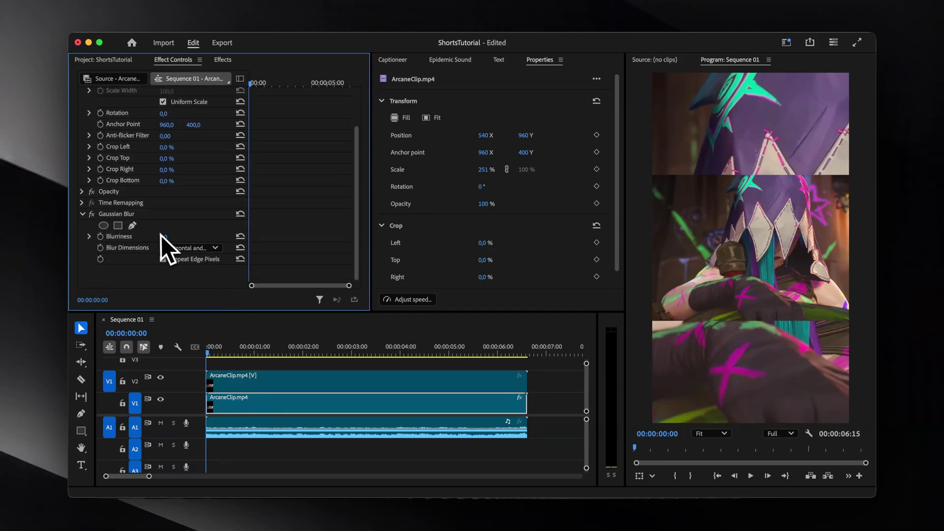
{"action": "left_click_drag", "start_coordinate": [162, 237], "coordinate": [165, 238]}
{"action": "left_click", "coordinate": [82, 192]}
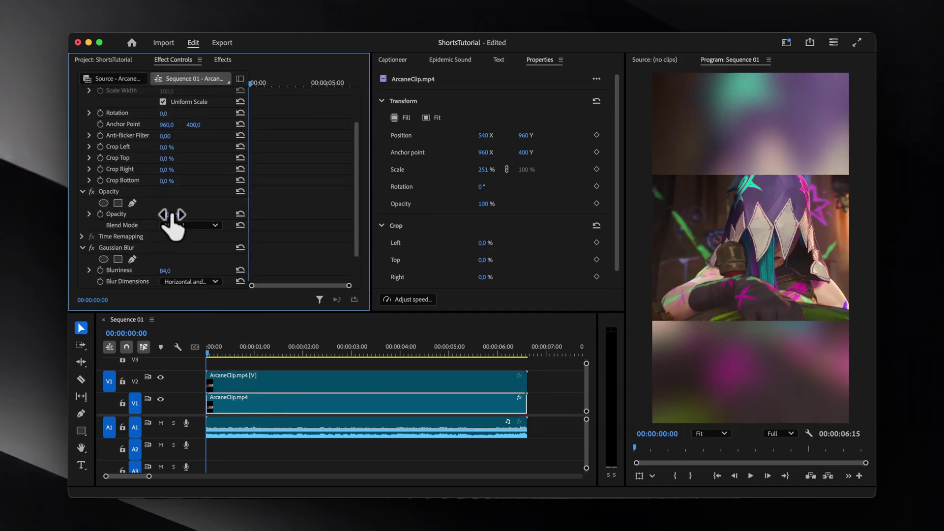
{"action": "type", "text": "50"}
{"action": "key", "text": "Return"}
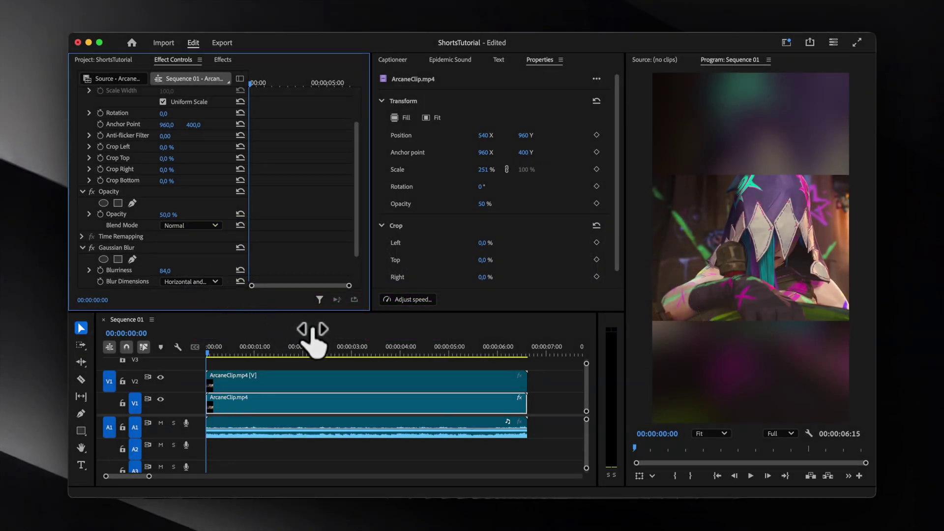
Step: Add a text caption reading 'yes, its text!' near the top of the frame
{"action": "key", "text": "t"}
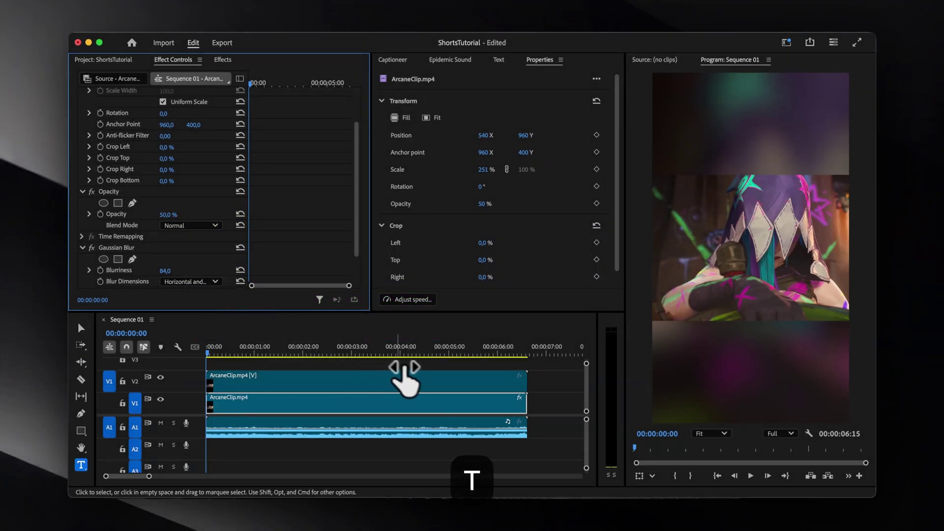
{"action": "left_click", "coordinate": [696, 195]}
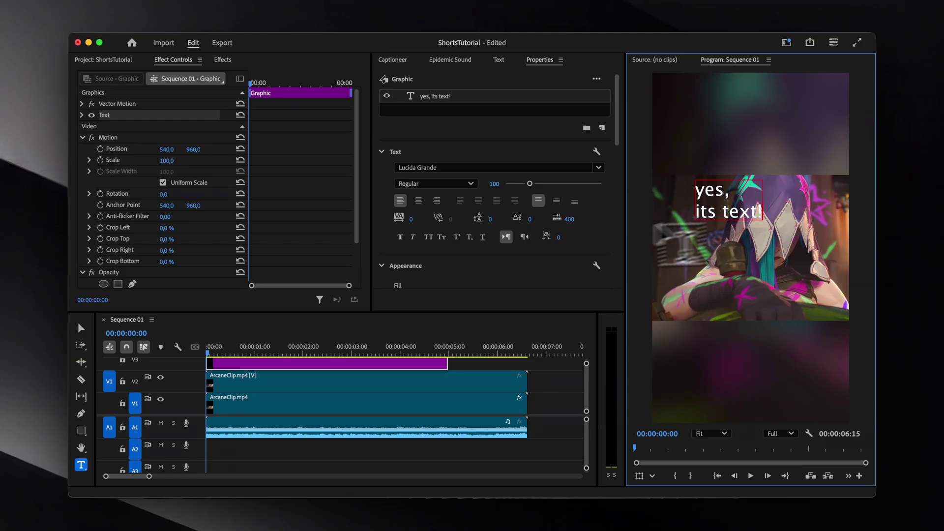
{"action": "left_click", "coordinate": [82, 116]}
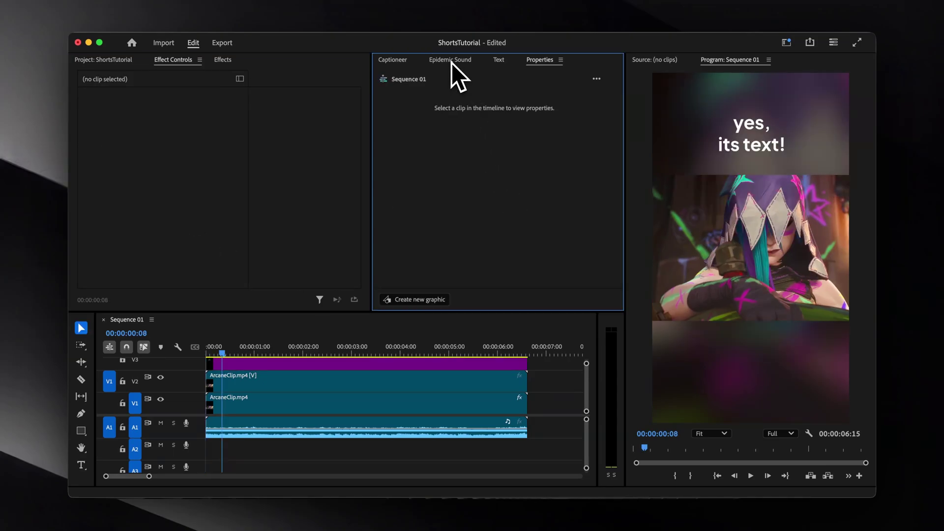
Step: Browse the Epidemic Sound music list, including tracks like Babatunde and By Your Side
{"action": "left_click", "coordinate": [450, 61]}
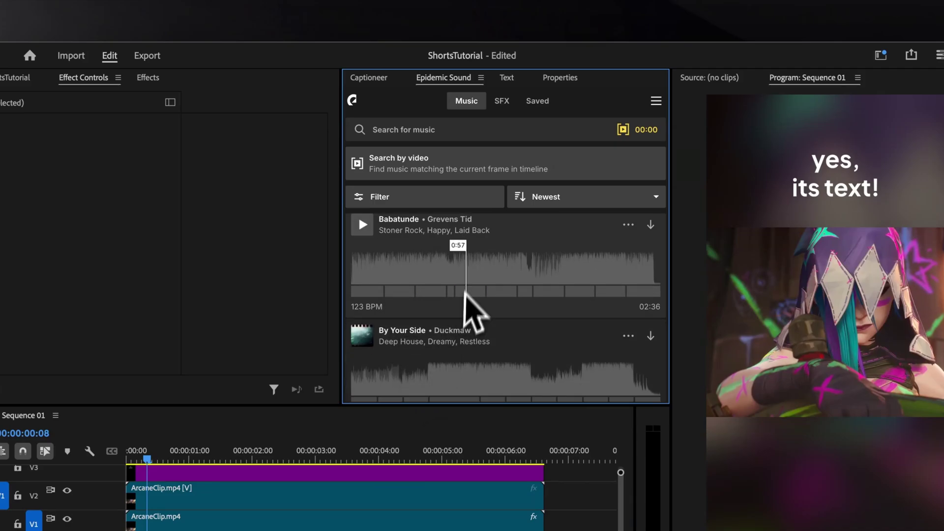
{"action": "scroll", "coordinate": [479, 290], "scroll_direction": "down", "scroll_amount": 3}
{"action": "scroll", "coordinate": [480, 283], "scroll_direction": "up", "scroll_amount": 3}
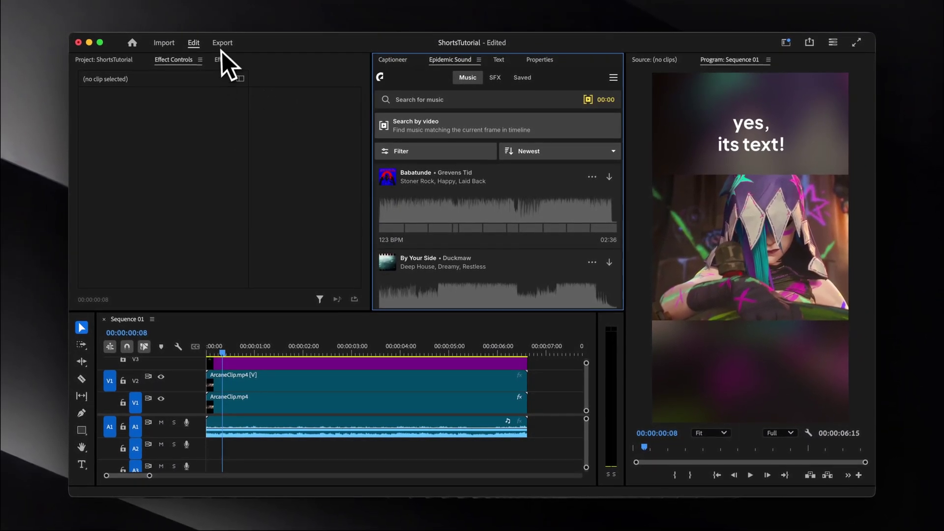
Step: Export Shorts.mp4 as H.264 using the High Quality 1080p HD preset
{"action": "left_click", "coordinate": [220, 45]}
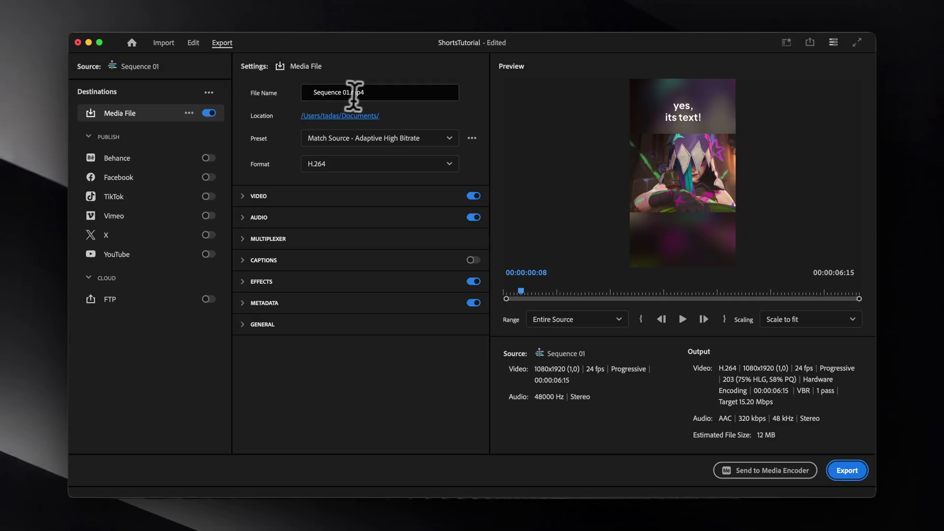
{"action": "left_click", "coordinate": [371, 119]}
{"action": "key", "text": "Escape"}
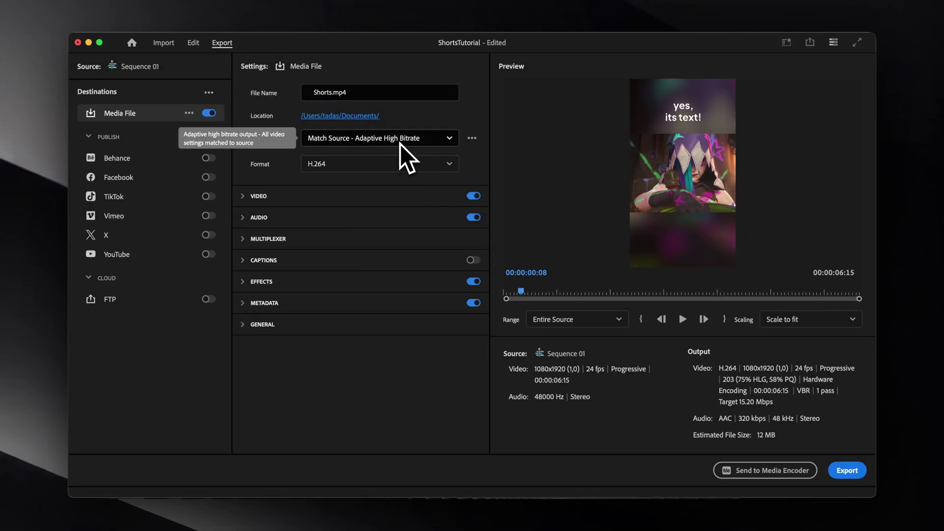
{"action": "left_click", "coordinate": [394, 168]}
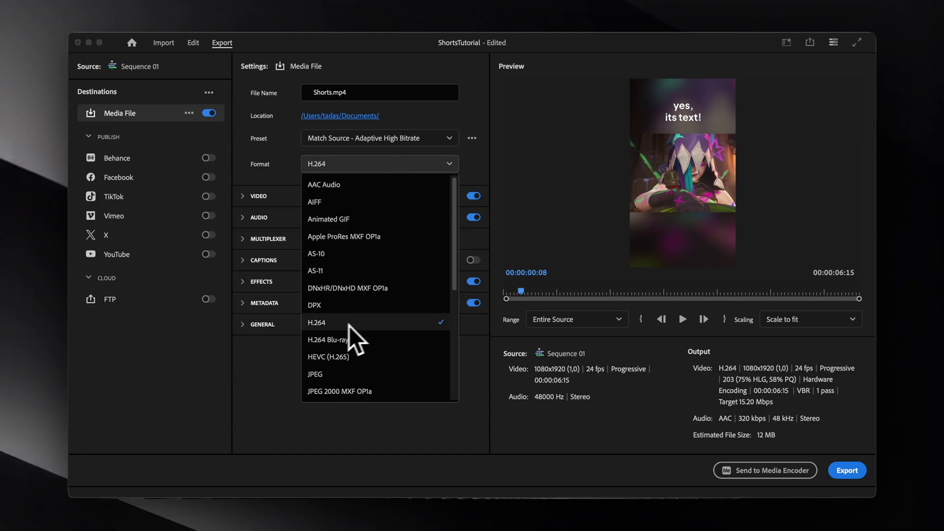
{"action": "left_click", "coordinate": [377, 162]}
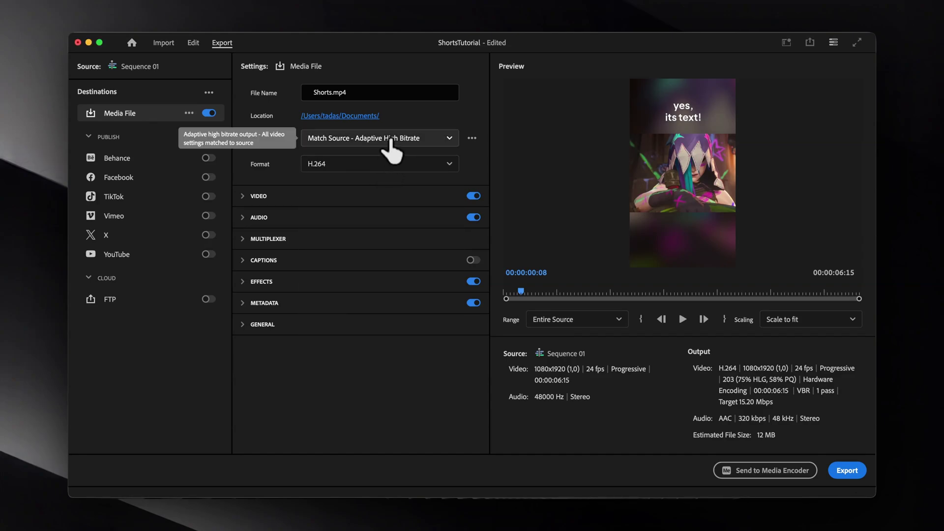
{"action": "left_click", "coordinate": [391, 141]}
{"action": "scroll", "coordinate": [408, 270], "scroll_direction": "down", "scroll_amount": 2}
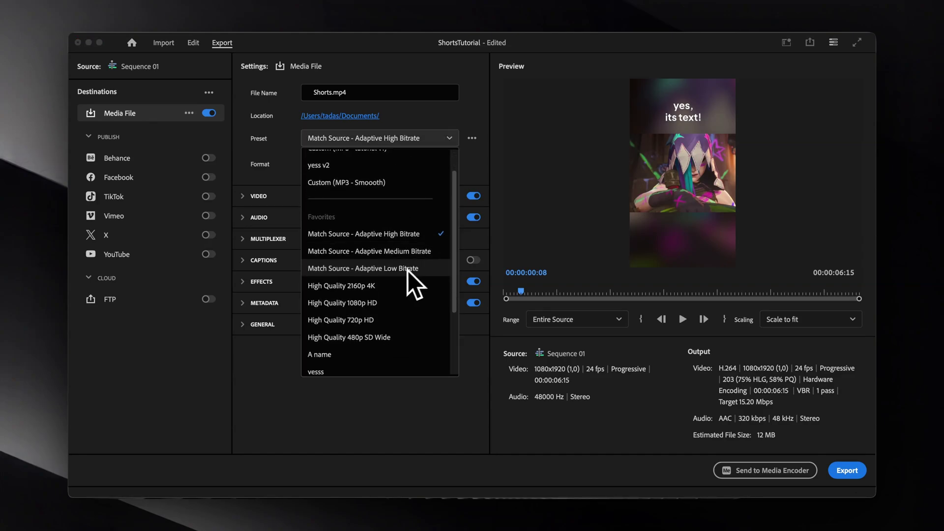
{"action": "left_click", "coordinate": [388, 301]}
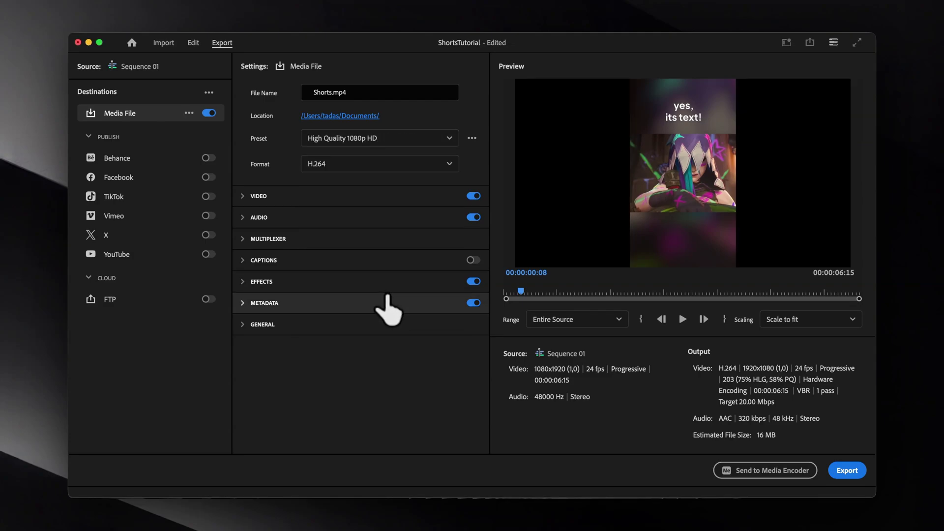
Step: Make the export video settings match the 1080x1920 source frame size
{"action": "left_click", "coordinate": [243, 196]}
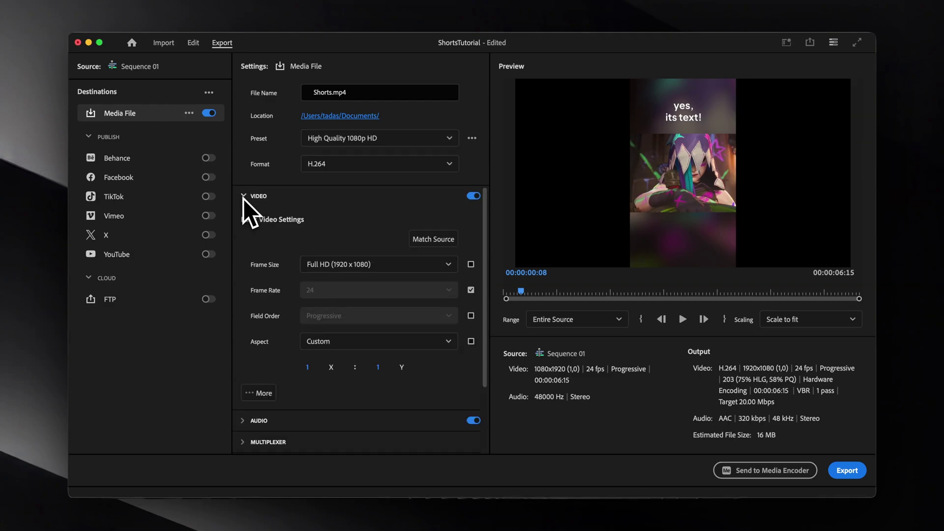
{"action": "left_click", "coordinate": [445, 240]}
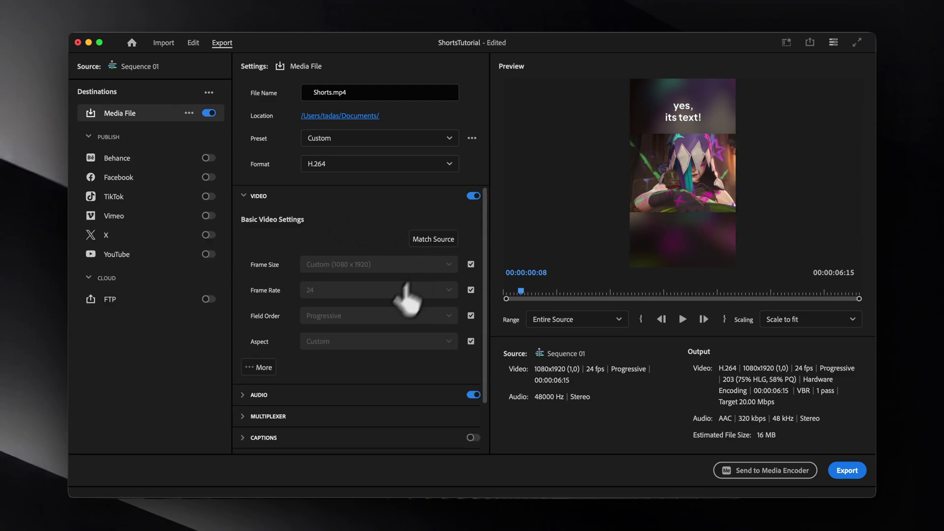
{"action": "left_click", "coordinate": [265, 368]}
Step: Set the VBR, 1 pass target bitrate to 10 Mbps in Bitrate Settings
{"action": "scroll", "coordinate": [388, 347], "scroll_direction": "down", "scroll_amount": 1}
{"action": "scroll", "coordinate": [424, 325], "scroll_direction": "down", "scroll_amount": 10}
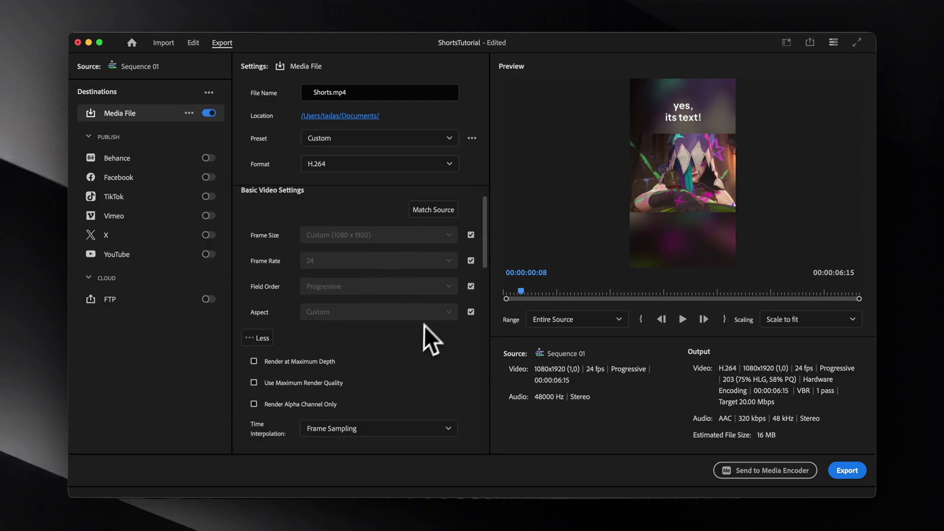
{"action": "scroll", "coordinate": [478, 321], "scroll_direction": "down", "scroll_amount": 8}
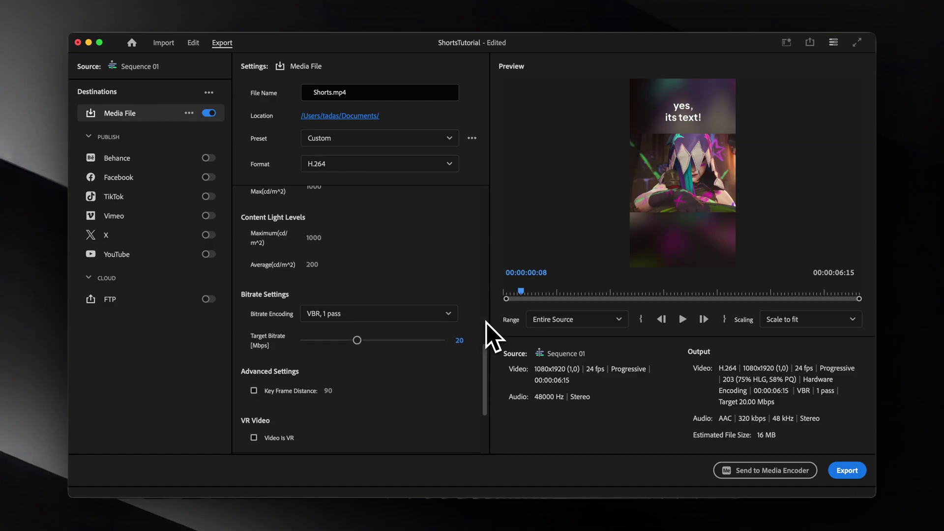
{"action": "left_click", "coordinate": [459, 340]}
{"action": "type", "text": "10"}
{"action": "key", "text": "Return"}
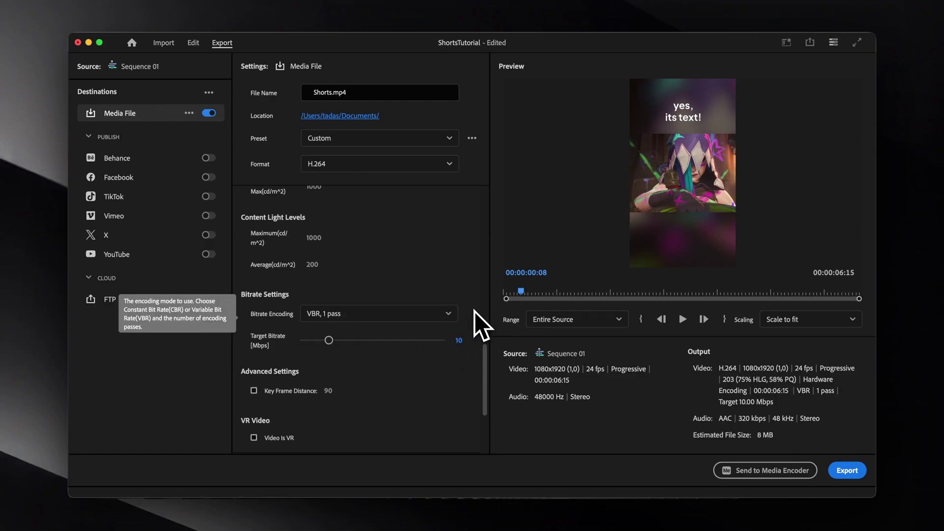
{"action": "left_click", "coordinate": [460, 340]}
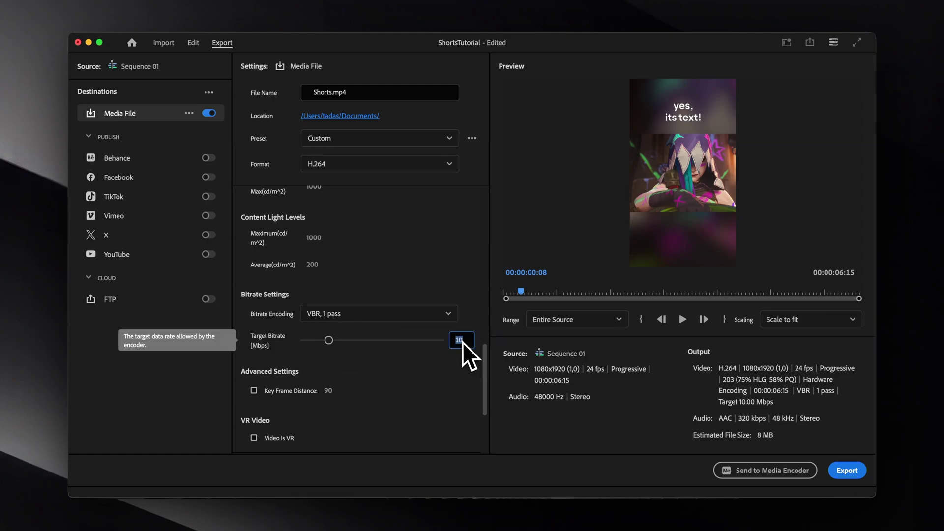
{"action": "type", "text": "15"}
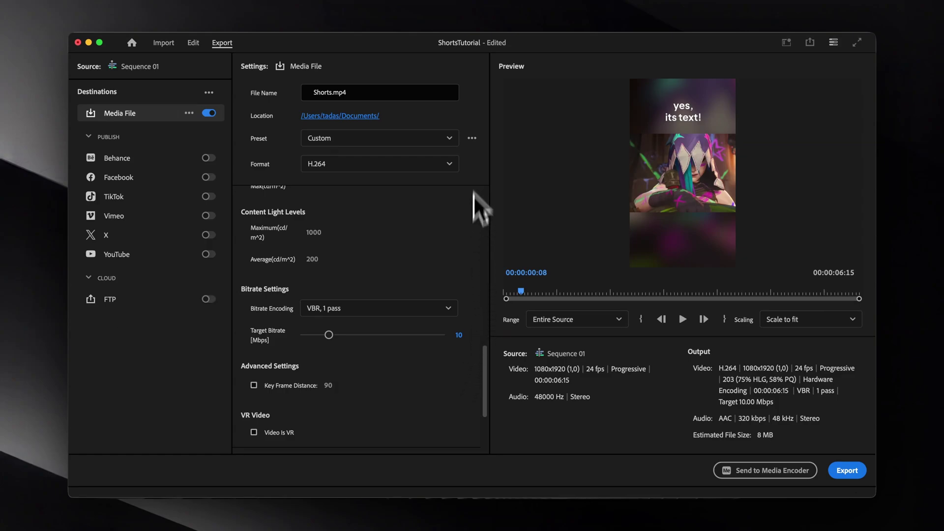
Step: Save the custom 10 Mbps export settings as a new preset named 'yeesss'
{"action": "left_click", "coordinate": [472, 138]}
{"action": "left_click", "coordinate": [465, 161]}
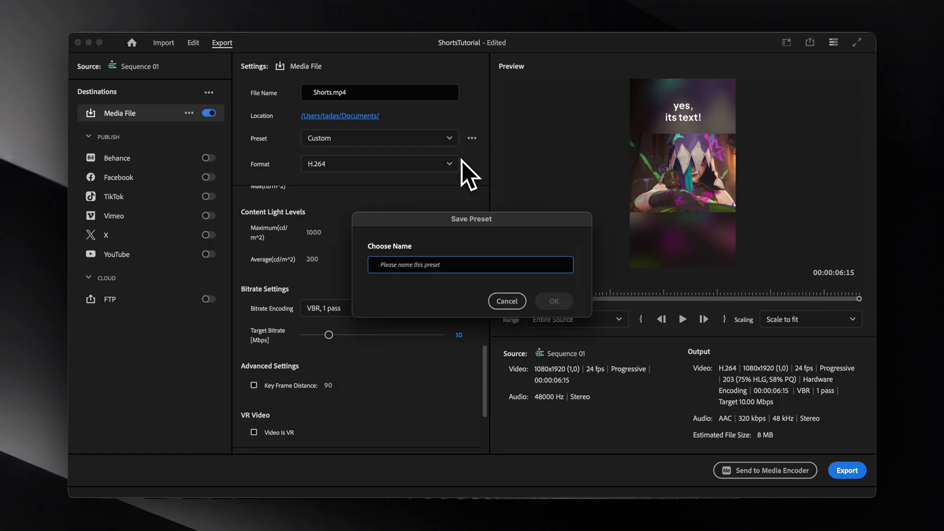
{"action": "type", "text": "yeesss"}
{"action": "left_click", "coordinate": [553, 300]}
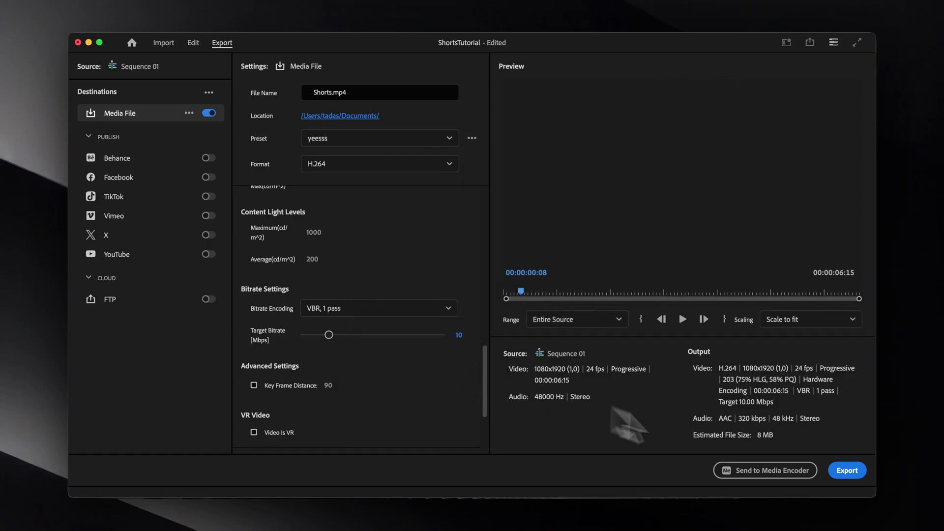